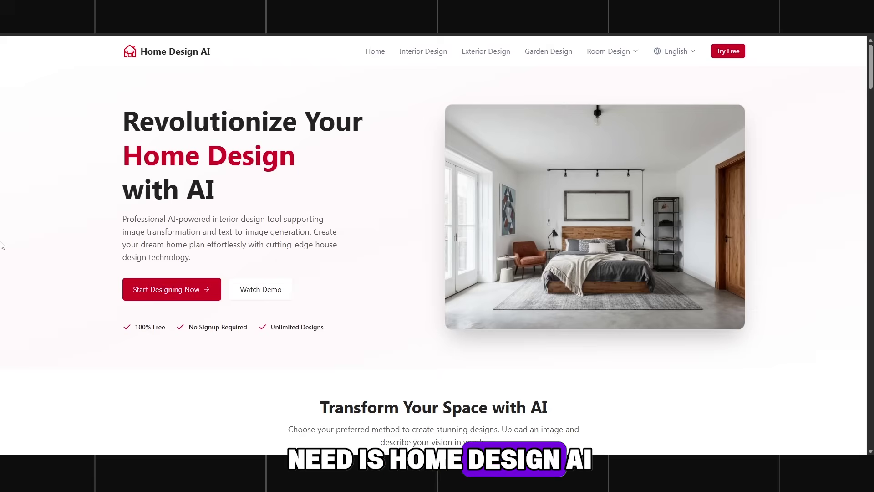
- Scroll past the introduction and upload form to the Powerful AI Home Design Capabilities cards
{"action": "scroll", "coordinate": [2, 245], "scroll_direction": "down", "scroll_amount": 5}
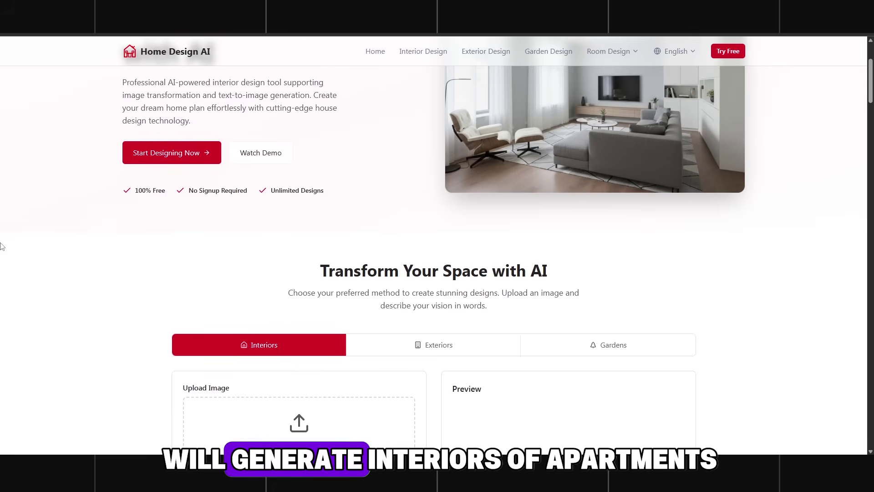
{"action": "scroll", "coordinate": [4, 240], "scroll_direction": "down", "scroll_amount": 12}
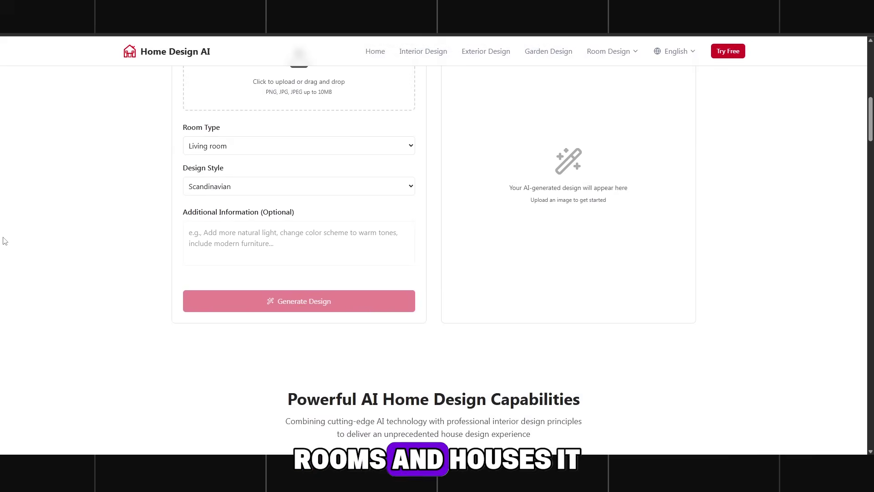
{"action": "scroll", "coordinate": [5, 240], "scroll_direction": "down", "scroll_amount": 3}
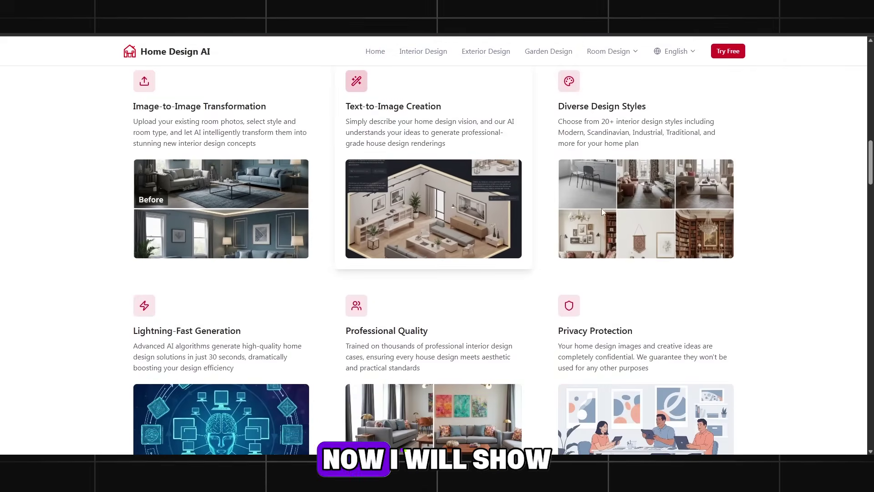
{"action": "scroll", "coordinate": [656, 231], "scroll_direction": "down", "scroll_amount": 2}
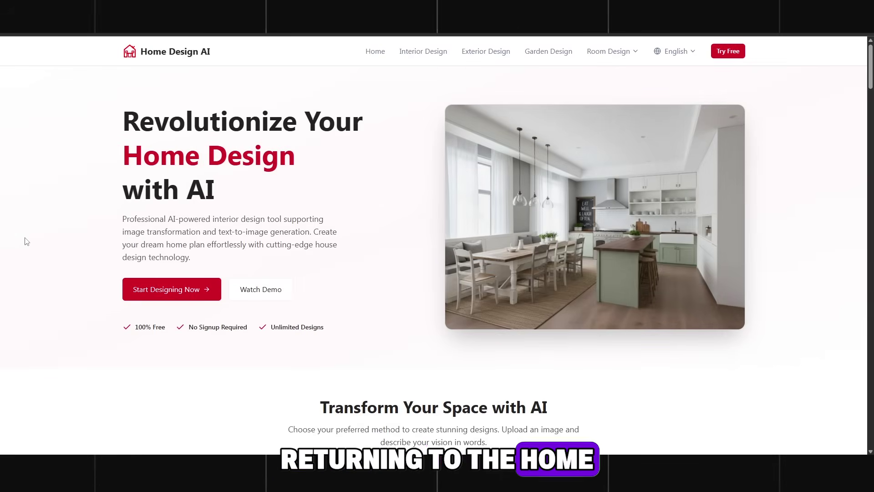
- Upload the empty room photo to the Interiors form, cropped to 9:16 as cropped.jpg
{"action": "scroll", "coordinate": [16, 227], "scroll_direction": "down", "scroll_amount": 5}
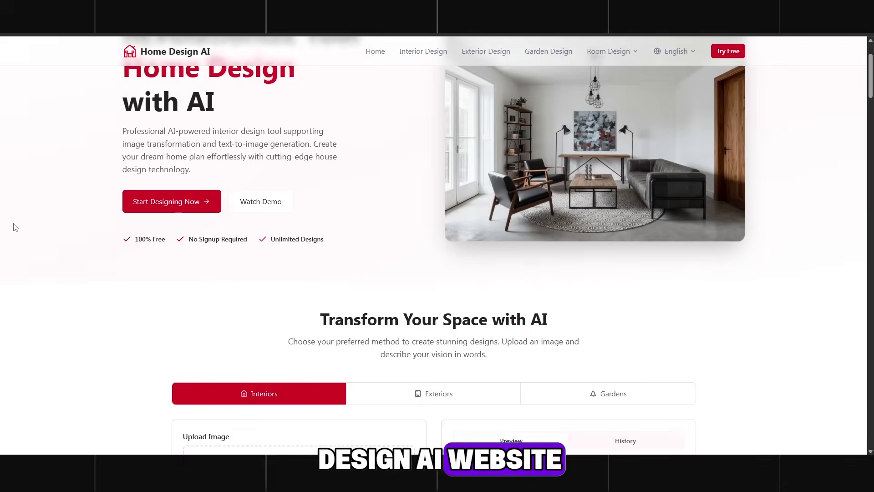
{"action": "scroll", "coordinate": [15, 227], "scroll_direction": "down", "scroll_amount": 2}
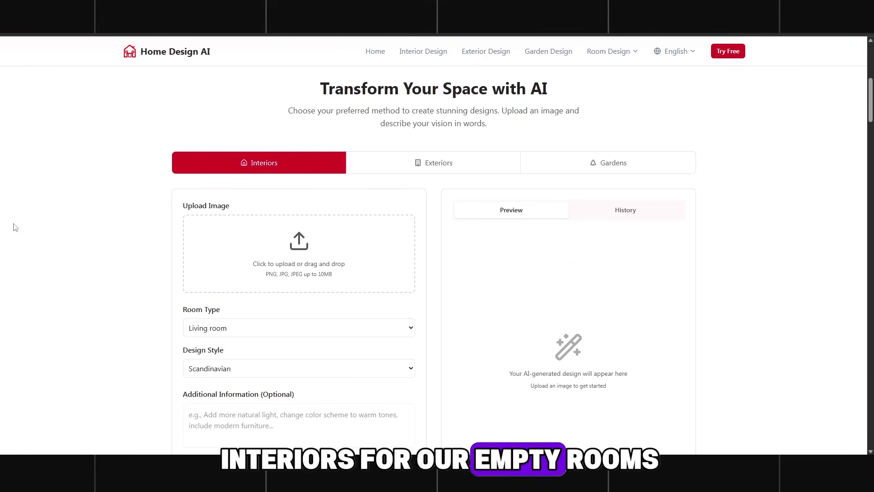
{"action": "scroll", "coordinate": [15, 234], "scroll_direction": "down", "scroll_amount": 1}
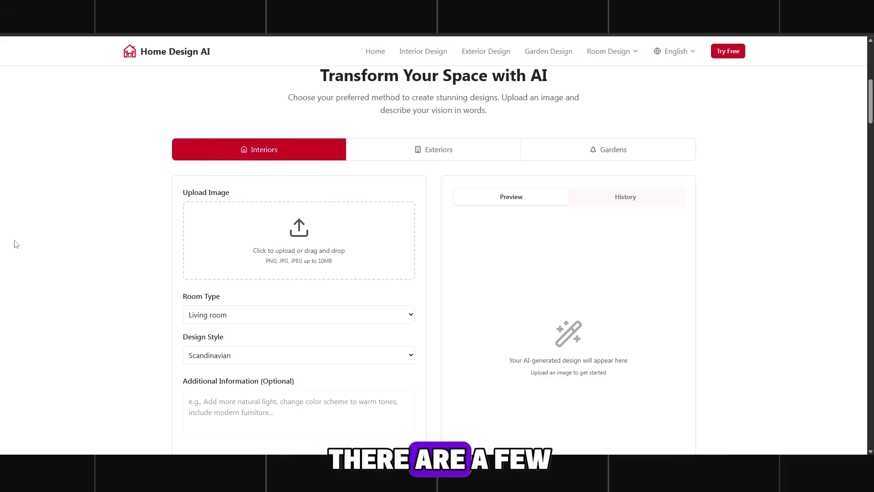
{"action": "scroll", "coordinate": [16, 245], "scroll_direction": "down", "scroll_amount": 1}
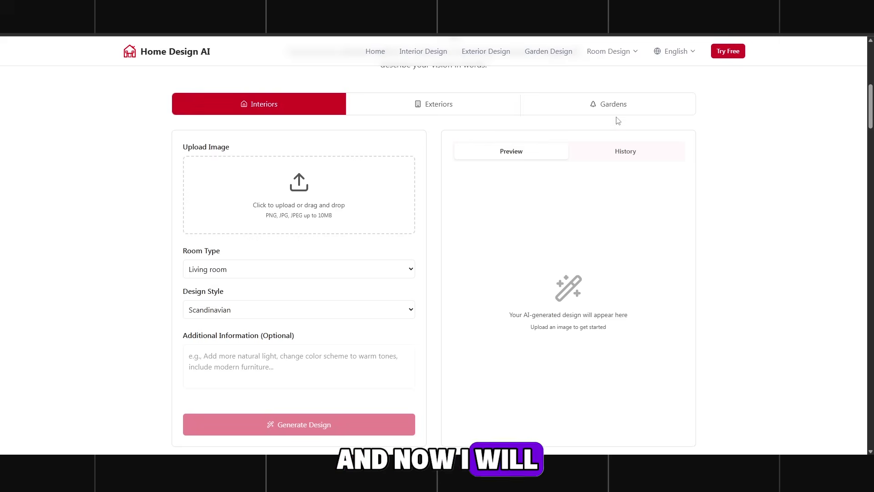
{"action": "scroll", "coordinate": [544, 113], "scroll_direction": "down", "scroll_amount": 1}
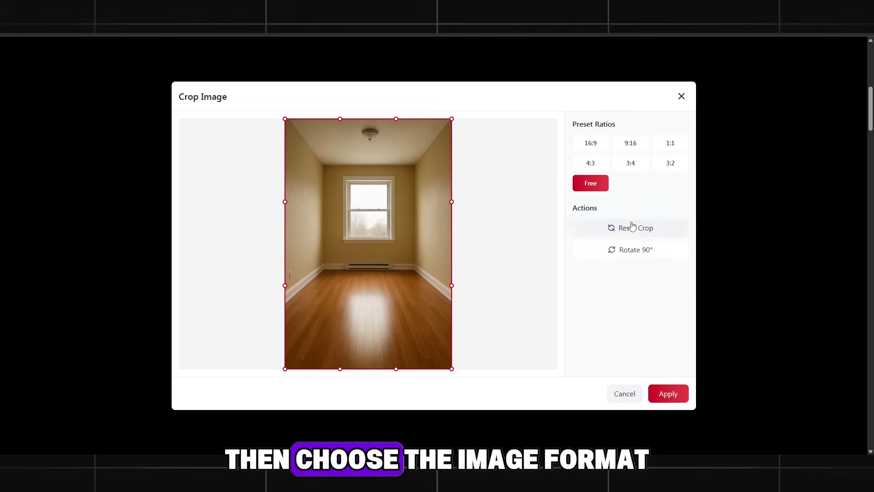
{"action": "left_click", "coordinate": [630, 144]}
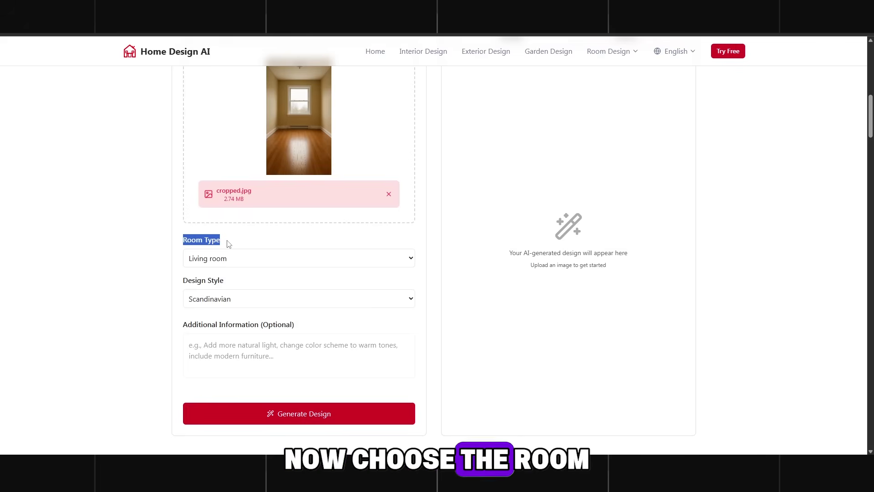
- Choose Bedroom as the room type and Scandinavian as the design style for the empty room
{"action": "left_click", "coordinate": [210, 245]}
{"action": "left_click", "coordinate": [223, 259]}
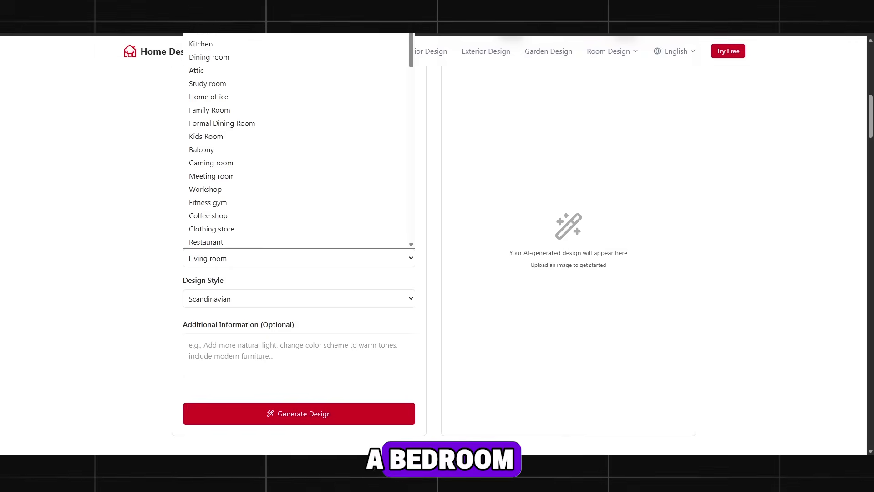
{"action": "left_click", "coordinate": [232, 299]}
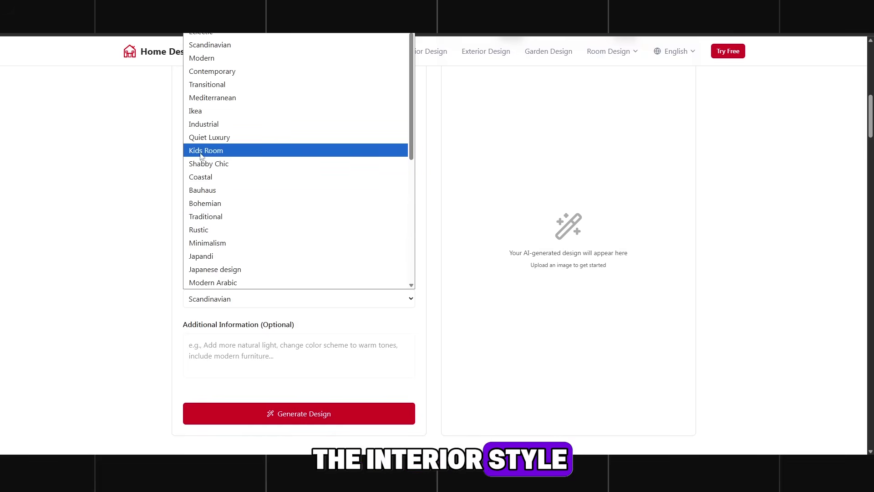
{"action": "scroll", "coordinate": [210, 157], "scroll_direction": "down", "scroll_amount": 6}
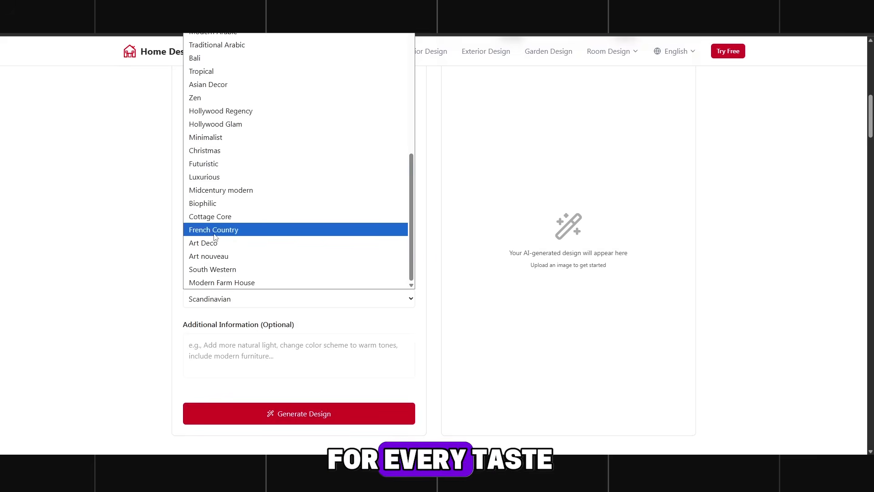
{"action": "left_click", "coordinate": [273, 332]}
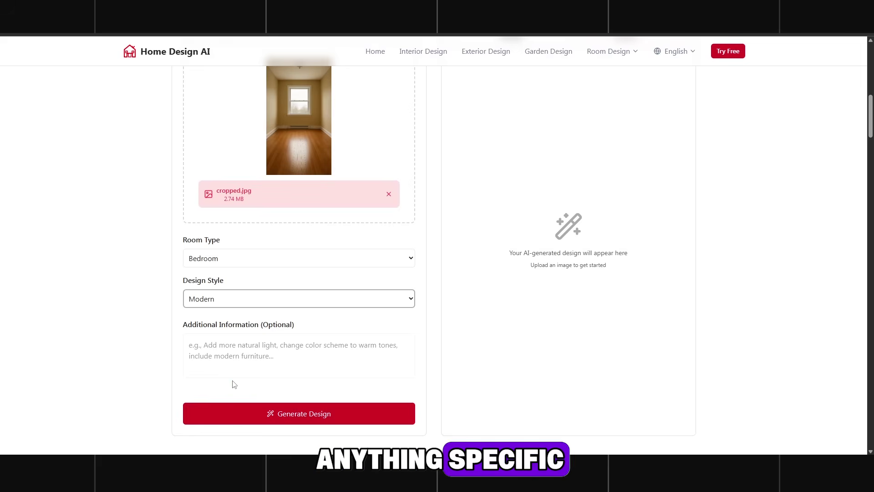
{"action": "left_click", "coordinate": [215, 344]}
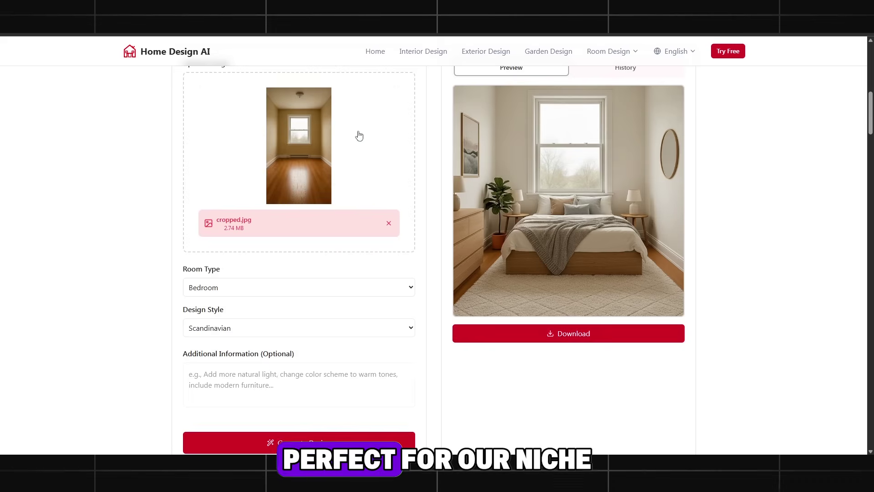
- Apply the corner-room crop, set the room type to Living room, and generate the design
{"action": "mouse_move", "coordinate": [356, 155]}
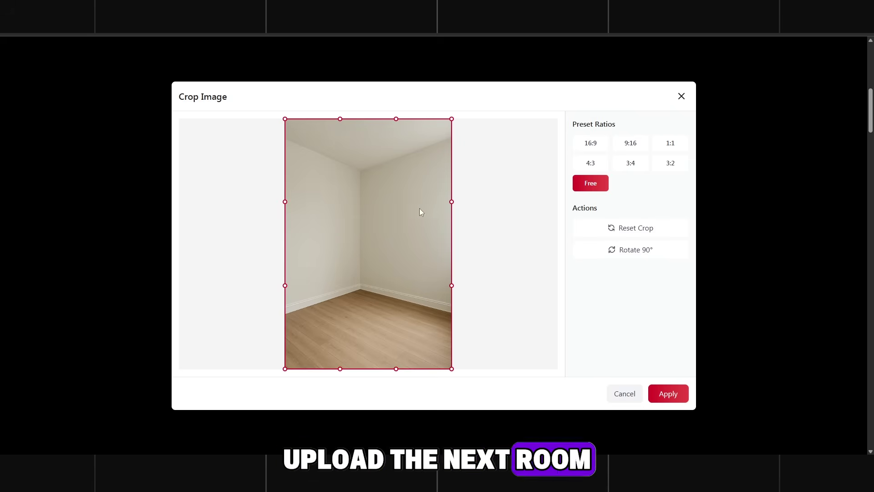
{"action": "left_click", "coordinate": [668, 393]}
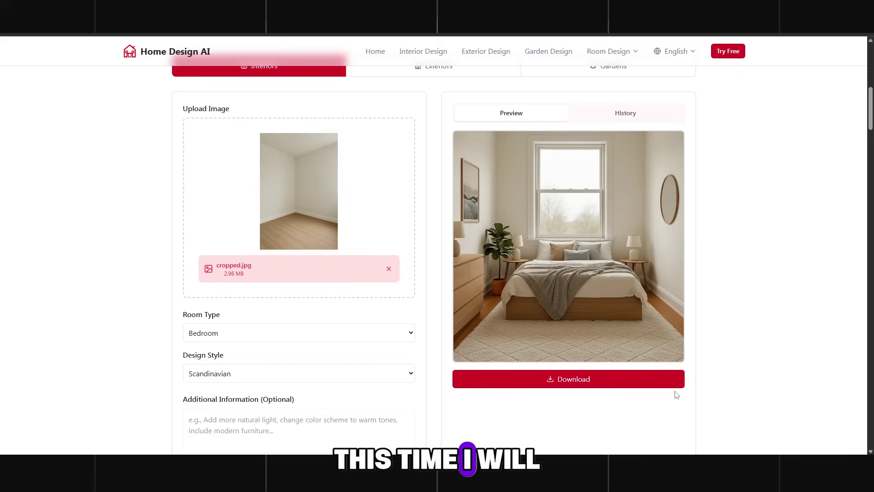
{"action": "left_click", "coordinate": [298, 332]}
{"action": "left_click", "coordinate": [207, 66]}
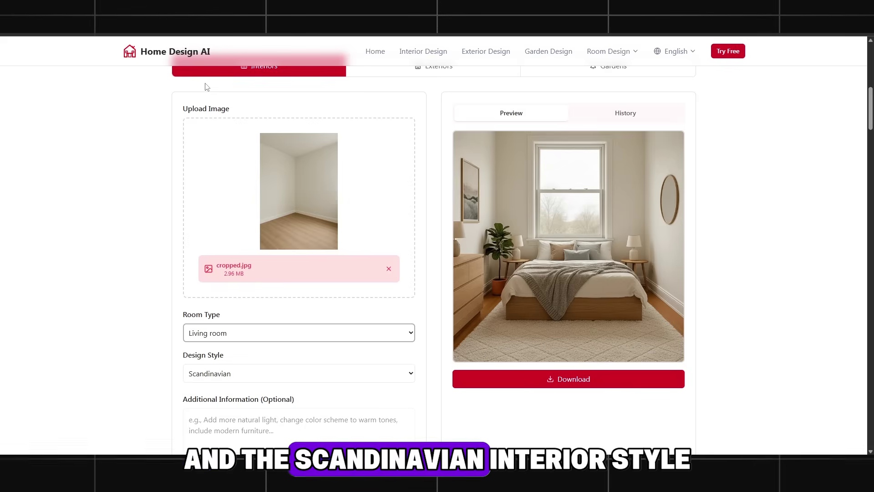
{"action": "scroll", "coordinate": [263, 256], "scroll_direction": "down", "scroll_amount": 1}
{"action": "left_click", "coordinate": [298, 442]}
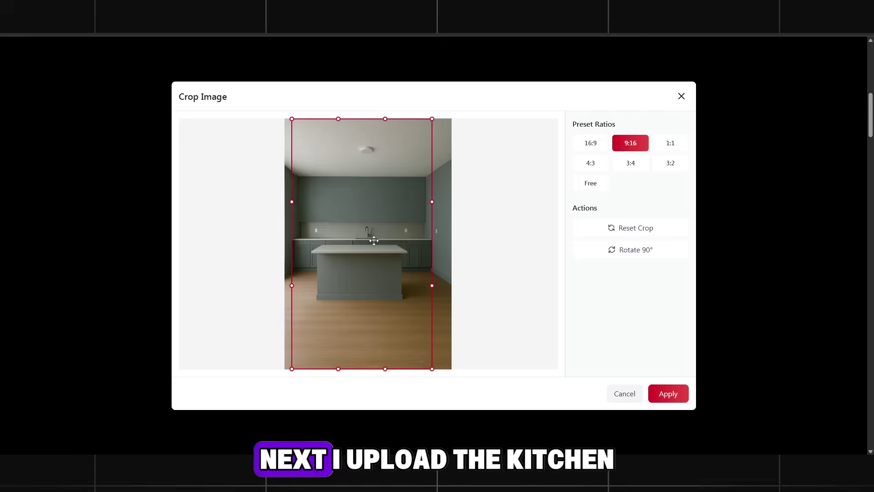
- Frame the kitchen island in the 9:16 crop, generate a Modern kitchen, and download it
{"action": "left_click_drag", "start_coordinate": [376, 242], "coordinate": [406, 244]}
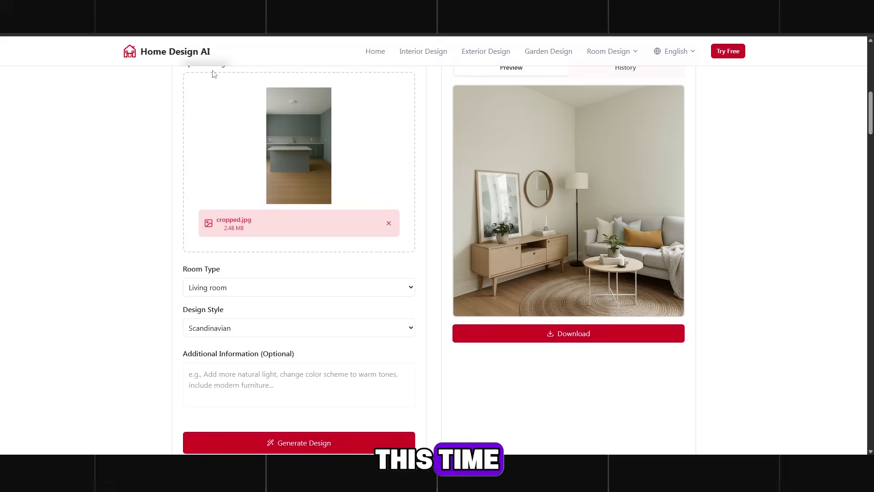
{"action": "left_click", "coordinate": [211, 328]}
{"action": "left_click", "coordinate": [211, 88]}
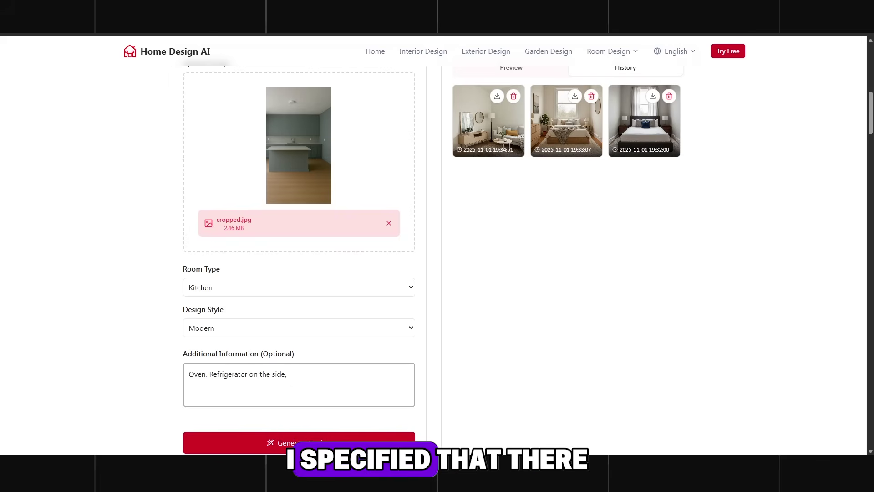
{"action": "left_click", "coordinate": [317, 439]}
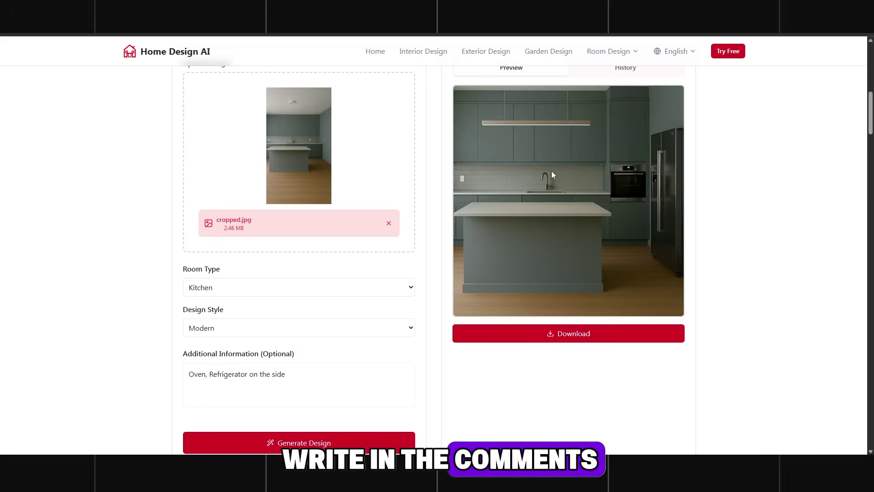
{"action": "left_click", "coordinate": [576, 335]}
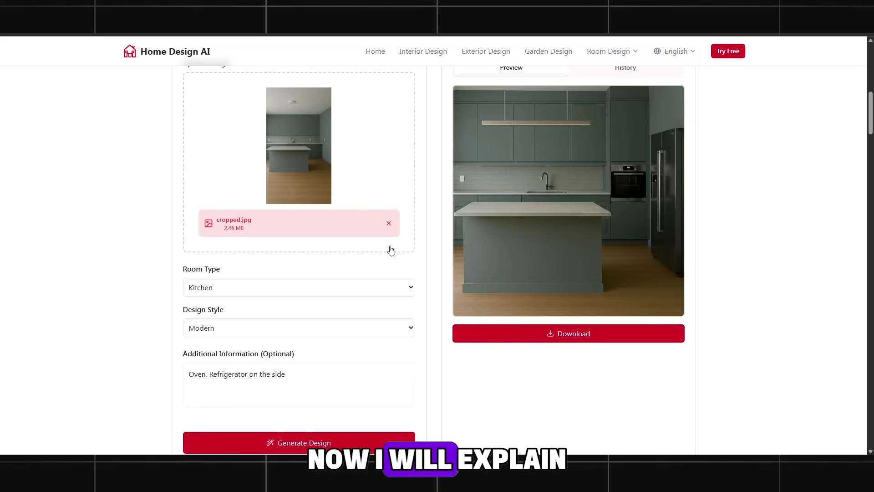
- Replace the kitchen photo with a new empty-room photo cropped to 9:16 along its left side
{"action": "left_click", "coordinate": [388, 223]}
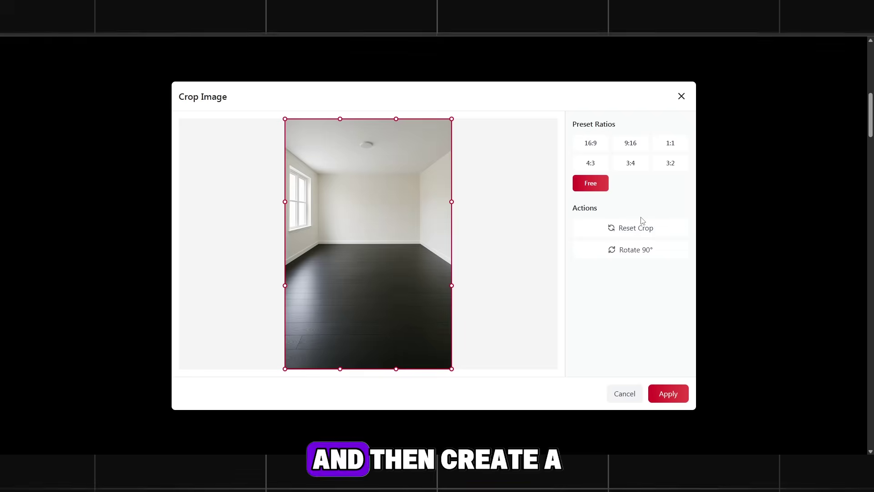
{"action": "left_click", "coordinate": [631, 145]}
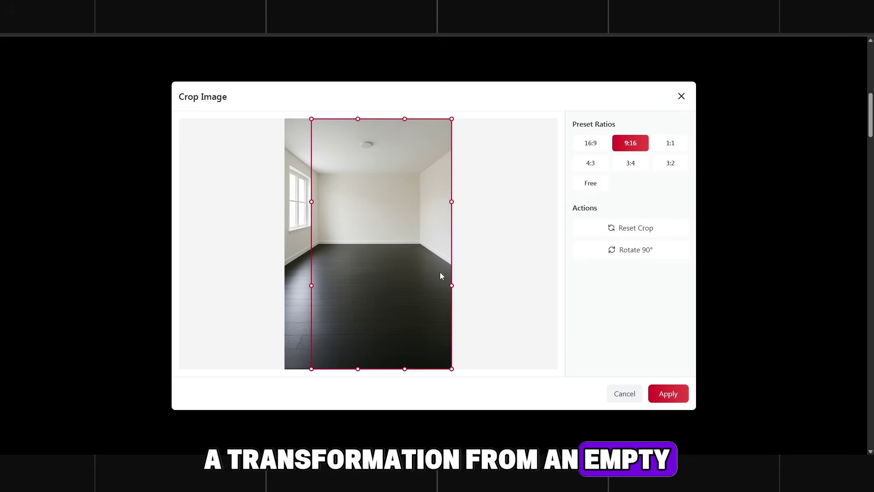
{"action": "left_click_drag", "start_coordinate": [448, 279], "coordinate": [378, 267]}
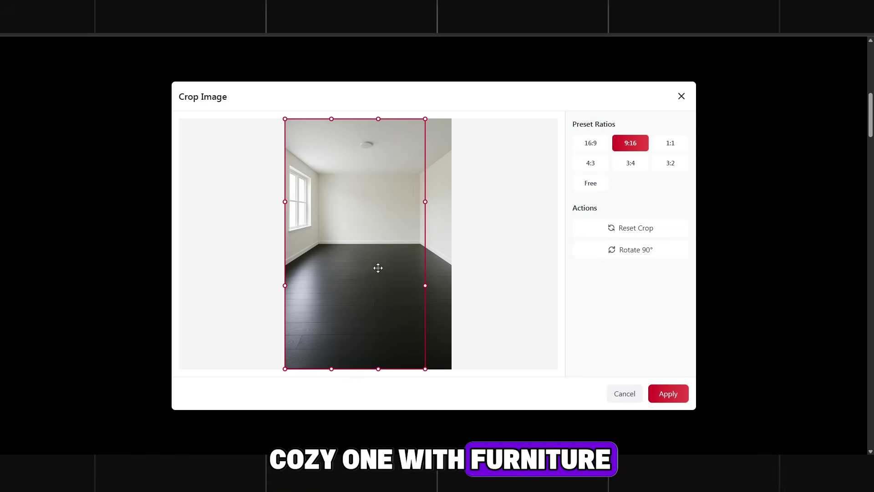
{"action": "left_click", "coordinate": [669, 394]}
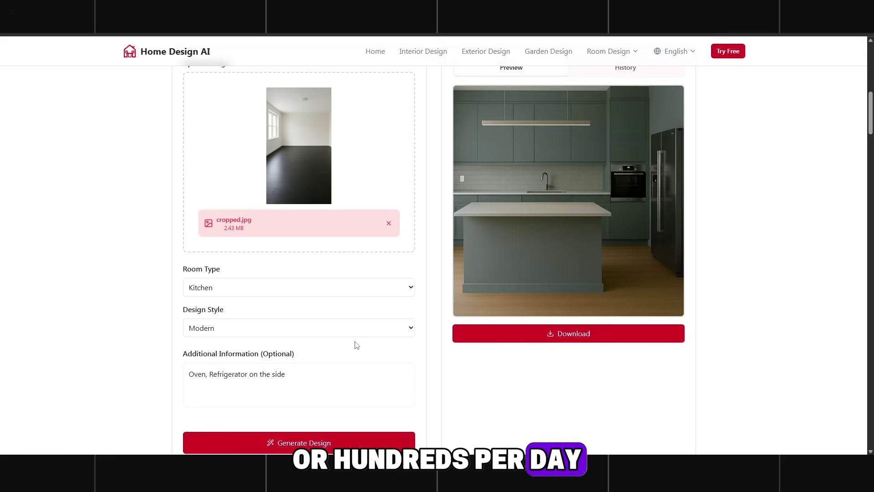
- Set the room type to Bathroom and the design style to Japanese design
{"action": "left_click", "coordinate": [222, 289]}
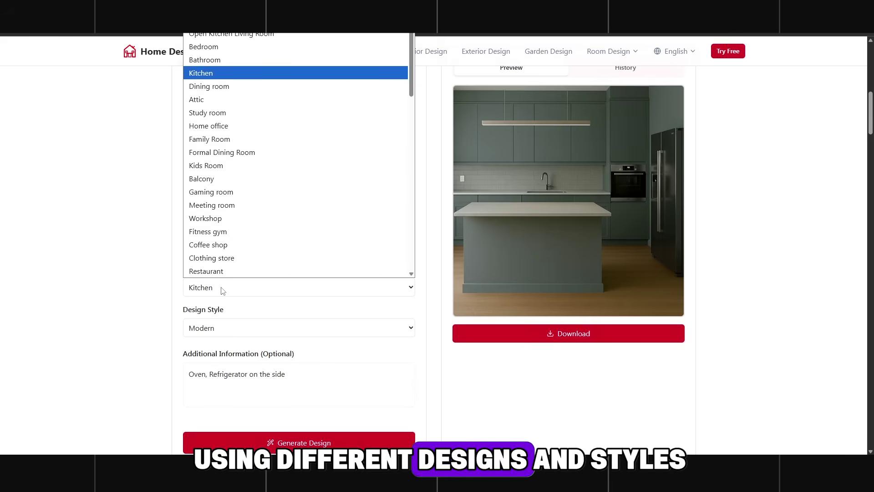
{"action": "left_click", "coordinate": [211, 60]}
{"action": "left_click", "coordinate": [198, 326]}
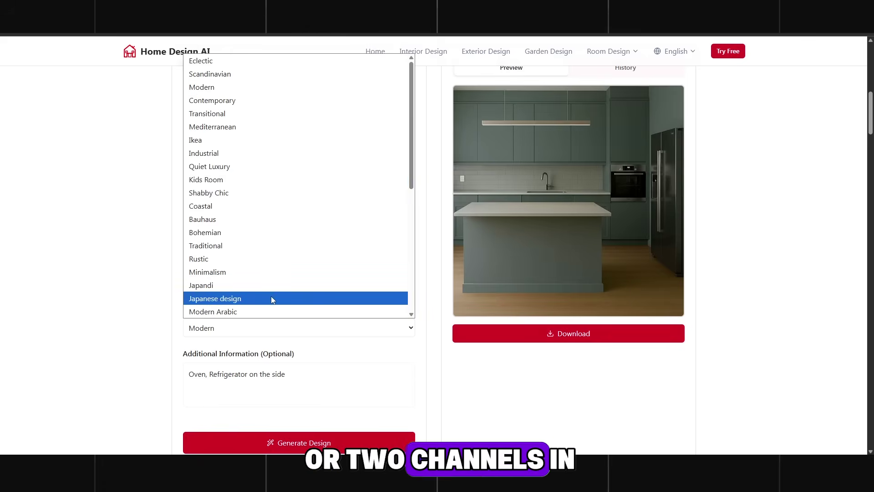
{"action": "key", "text": "Escape"}
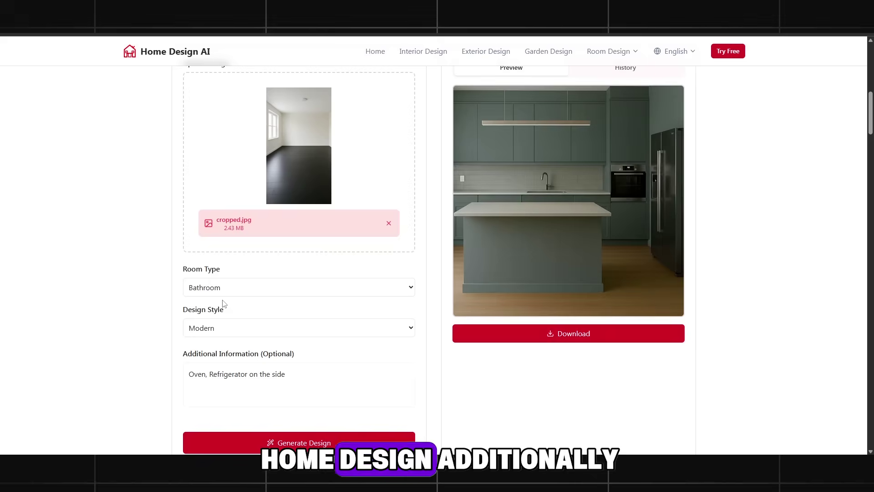
{"action": "key", "text": "j"}
{"action": "left_click", "coordinate": [297, 374]}
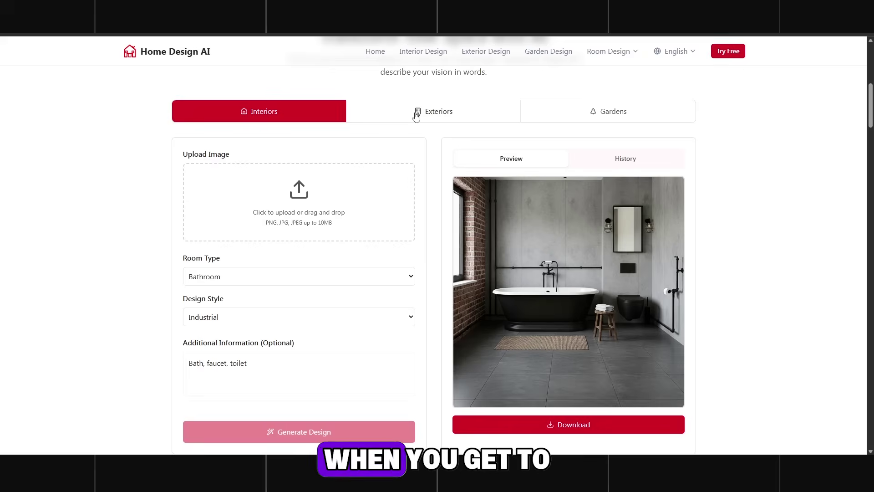
- Under Exteriors > Gardens, generate a Garden design, then a Playground design, from the house photo
{"action": "left_click", "coordinate": [413, 112]}
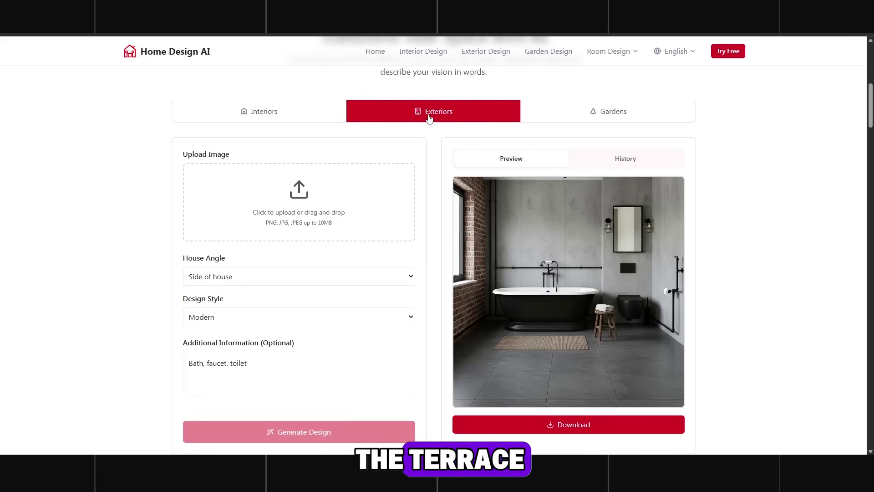
{"action": "left_click", "coordinate": [627, 116]}
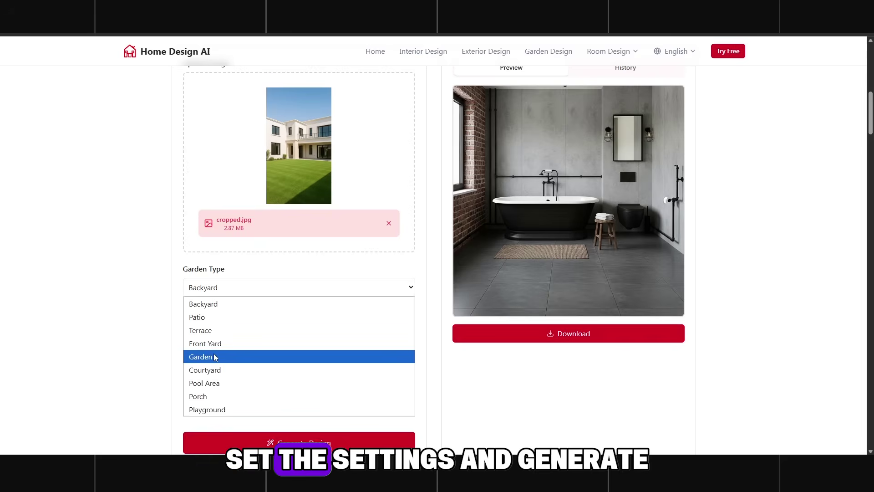
{"action": "left_click", "coordinate": [215, 357]}
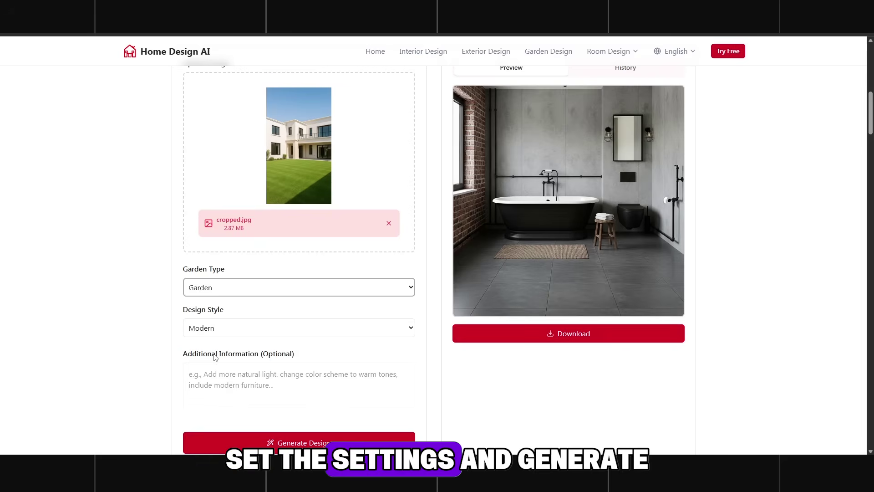
{"action": "left_click", "coordinate": [299, 442]}
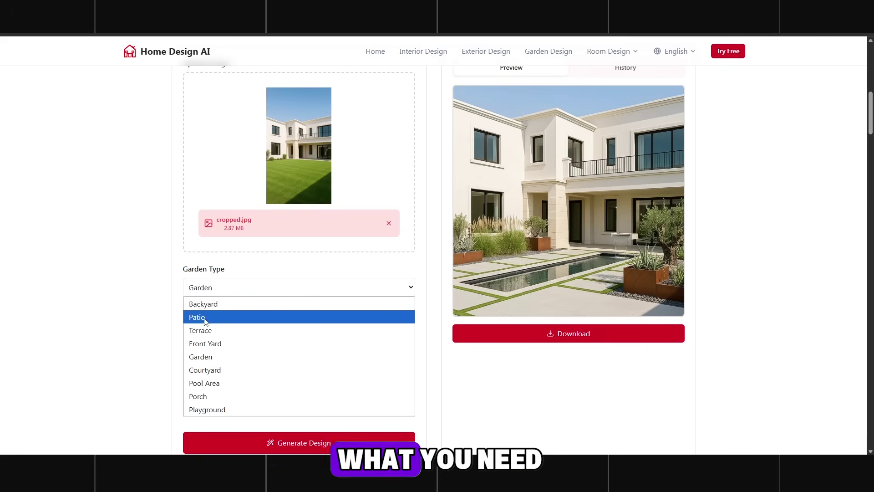
{"action": "left_click", "coordinate": [223, 409]}
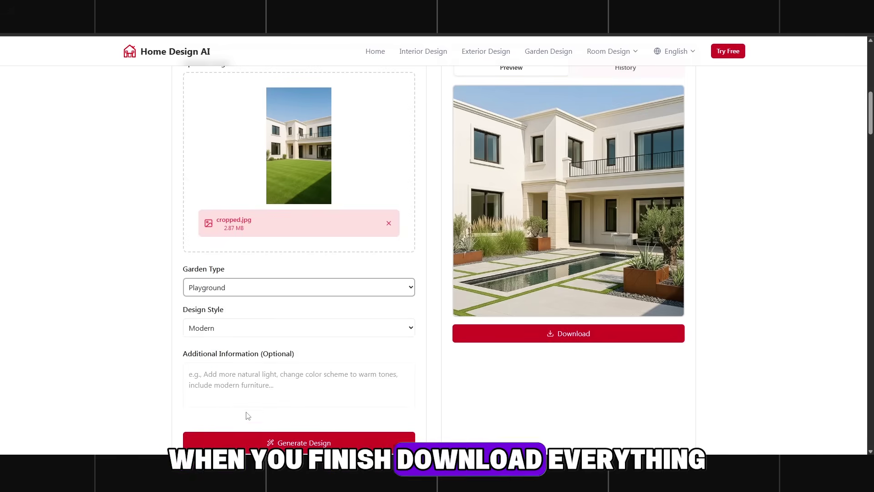
{"action": "left_click", "coordinate": [269, 438]}
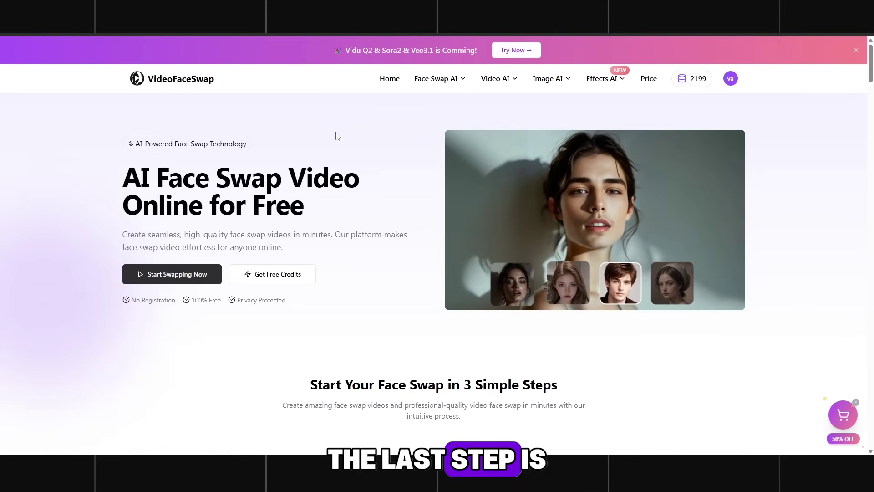
- Open Start End To Video from the Video AI menu and scroll to its upload form
{"action": "mouse_move", "coordinate": [503, 79]}
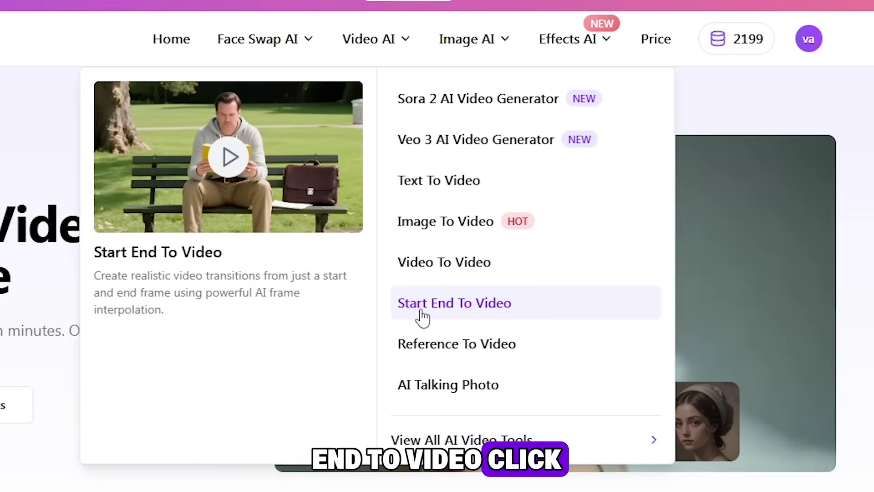
{"action": "left_click", "coordinate": [423, 314]}
{"action": "scroll", "coordinate": [239, 268], "scroll_direction": "down", "scroll_amount": 5}
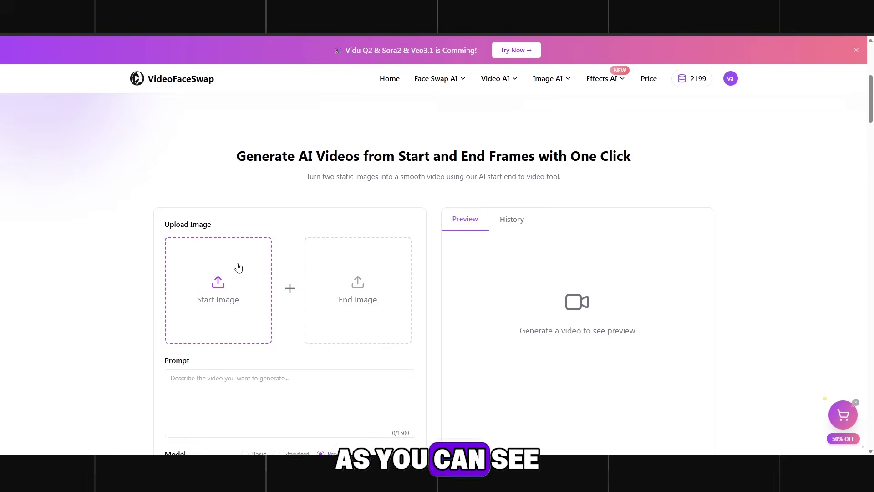
{"action": "scroll", "coordinate": [239, 268], "scroll_direction": "down", "scroll_amount": 1}
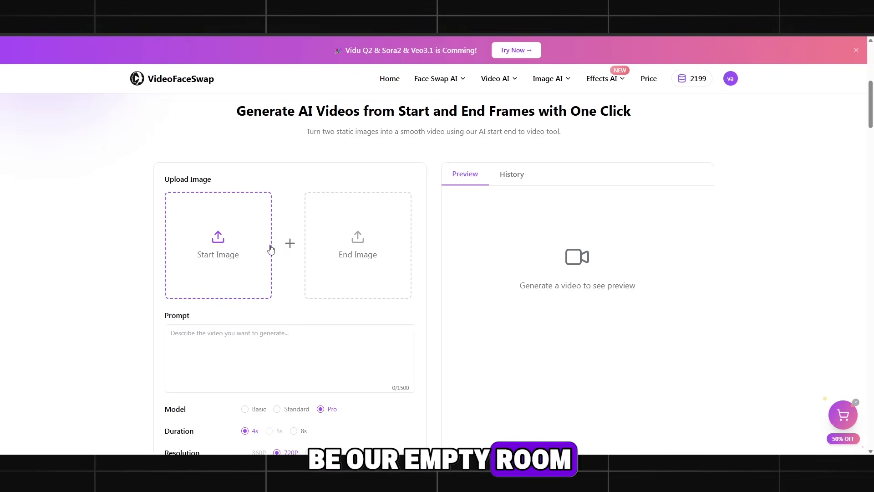
- Add the empty-room start image and bedroom end image with the prompt 'room transformation'
{"action": "left_click", "coordinate": [208, 253]}
{"action": "left_click", "coordinate": [357, 252]}
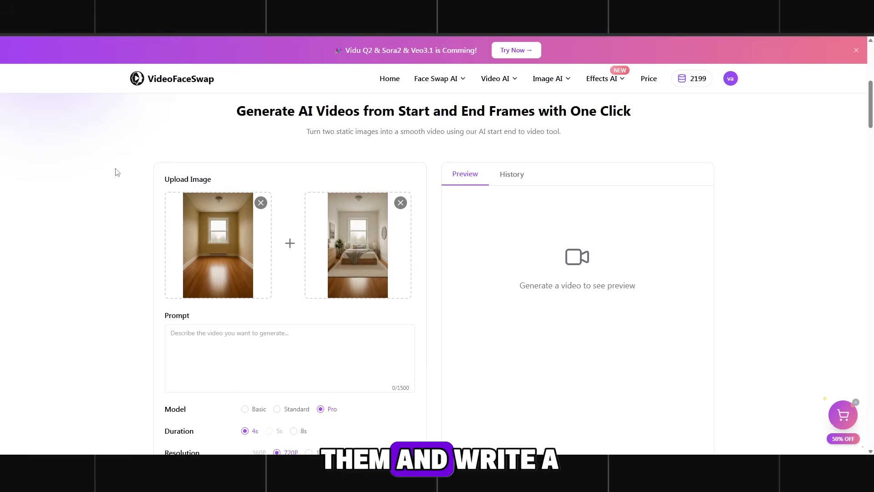
{"action": "type", "text": "room transformation"}
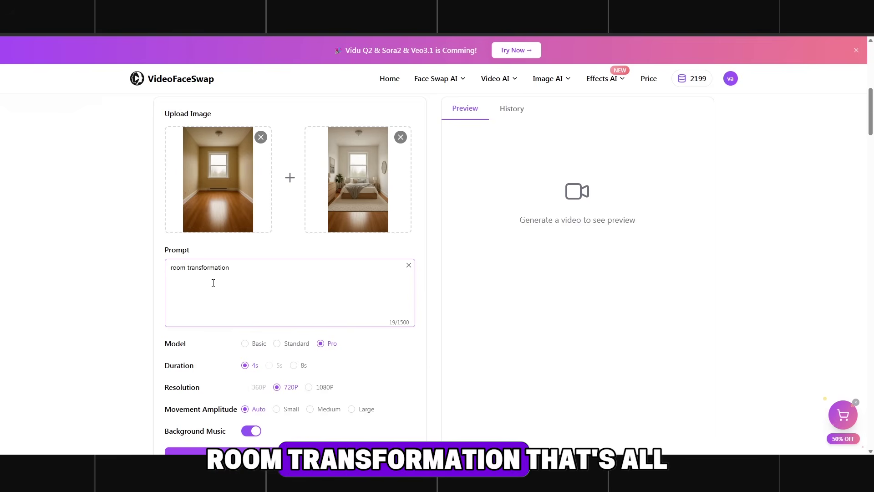
{"action": "left_click", "coordinate": [219, 256]}
- Keep the Pro model and set the video duration to 8s at 720P
{"action": "scroll", "coordinate": [132, 318], "scroll_direction": "down", "scroll_amount": 1}
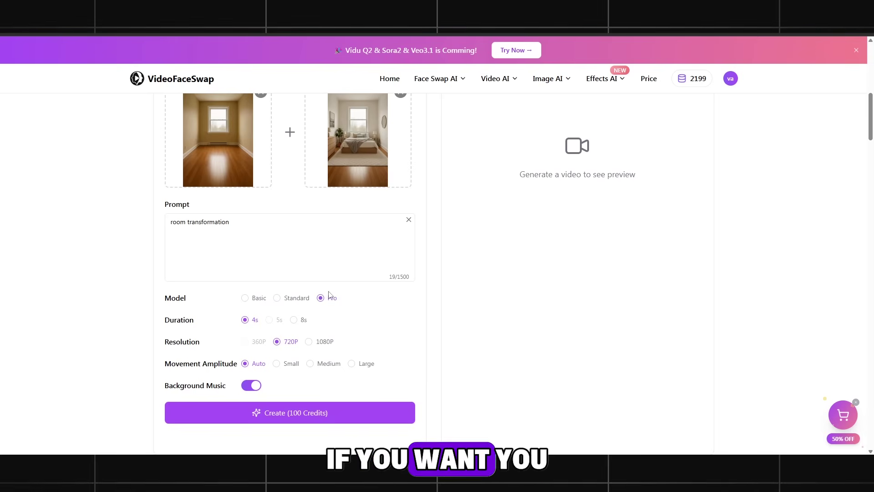
{"action": "left_click", "coordinate": [249, 301]}
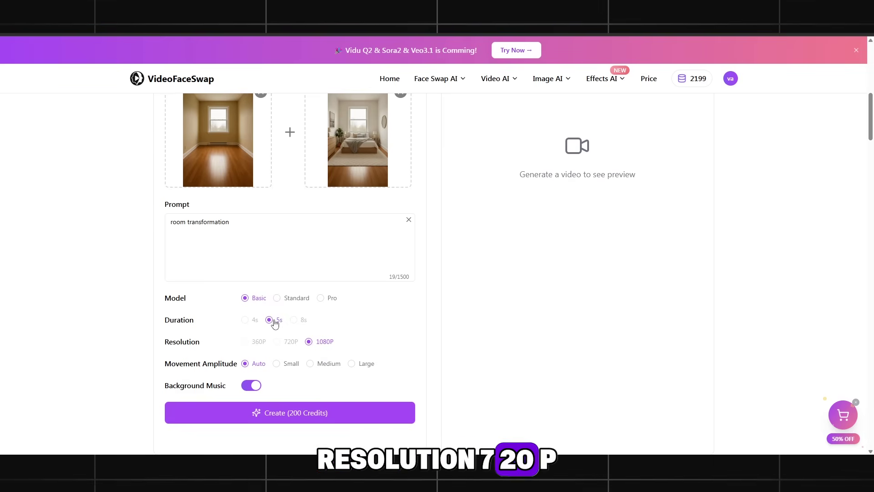
{"action": "left_click", "coordinate": [320, 298]}
{"action": "left_click", "coordinate": [294, 320]}
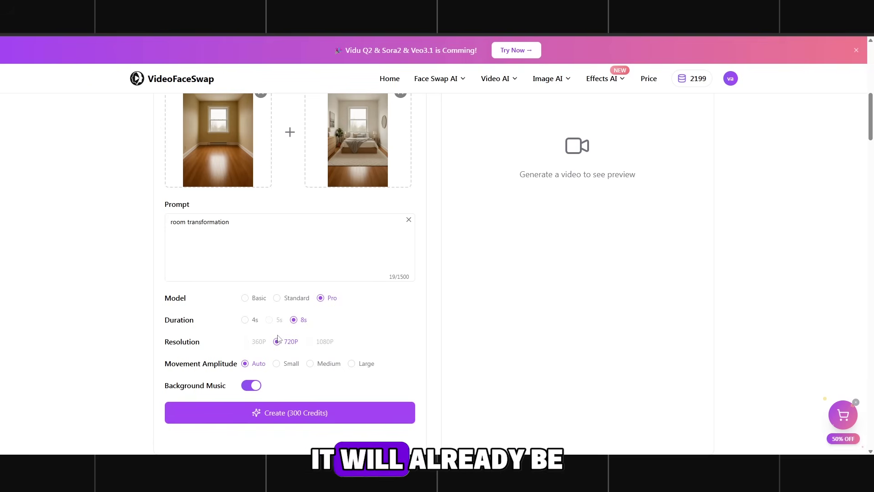
- Create the 8-second bedroom transformation video for 300 credits and view it in Preview
{"action": "left_click", "coordinate": [312, 414]}
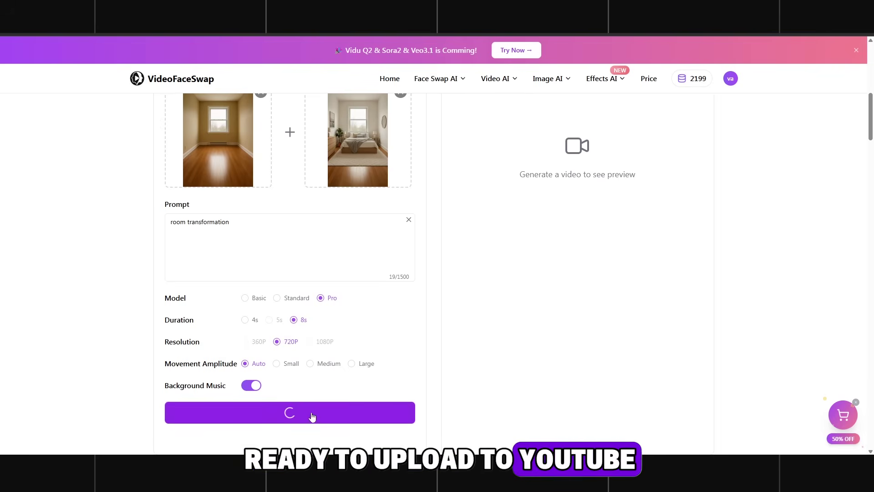
{"action": "scroll", "coordinate": [433, 341], "scroll_direction": "up", "scroll_amount": 1}
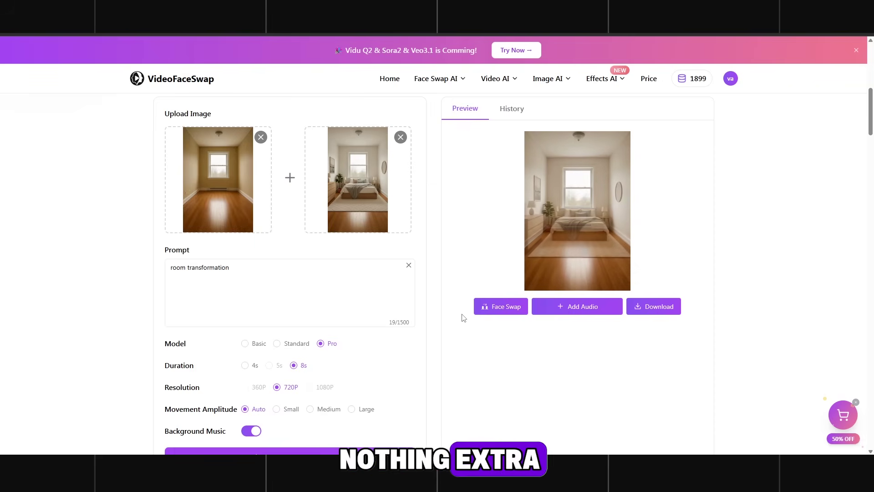
{"action": "mouse_move", "coordinate": [559, 173]}
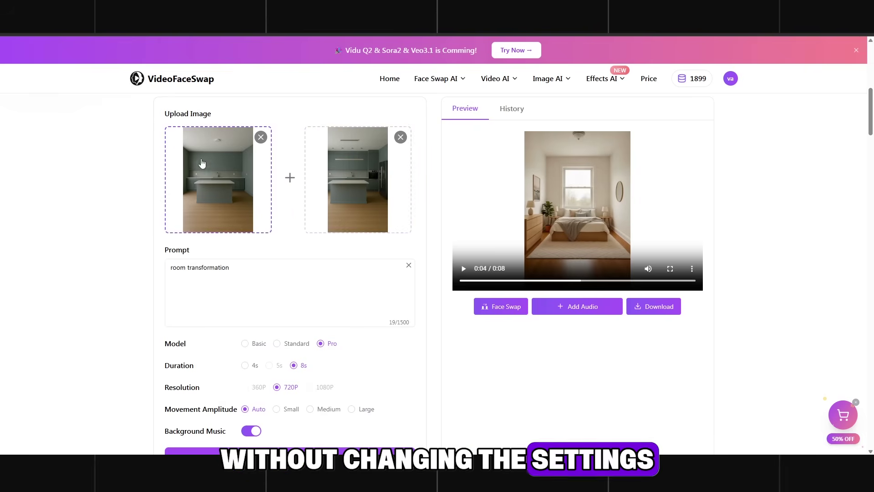
- Generate the 8-second kitchen transformation video, then play the Basic 1080P living-room video
{"action": "scroll", "coordinate": [254, 189], "scroll_direction": "down", "scroll_amount": 1}
{"action": "left_click", "coordinate": [375, 416]}
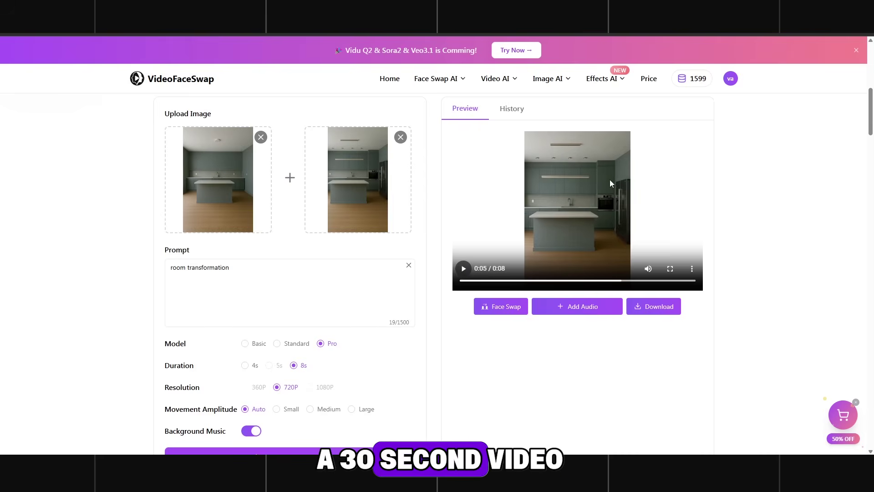
{"action": "left_click", "coordinate": [464, 269]}
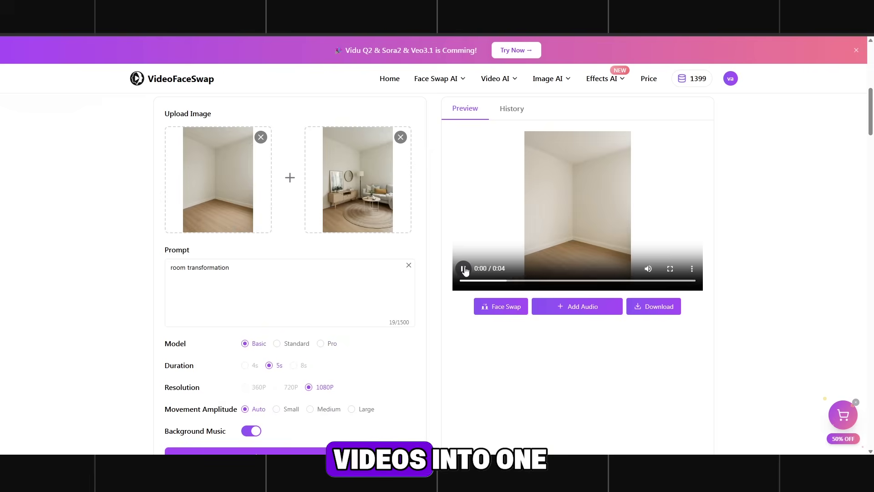